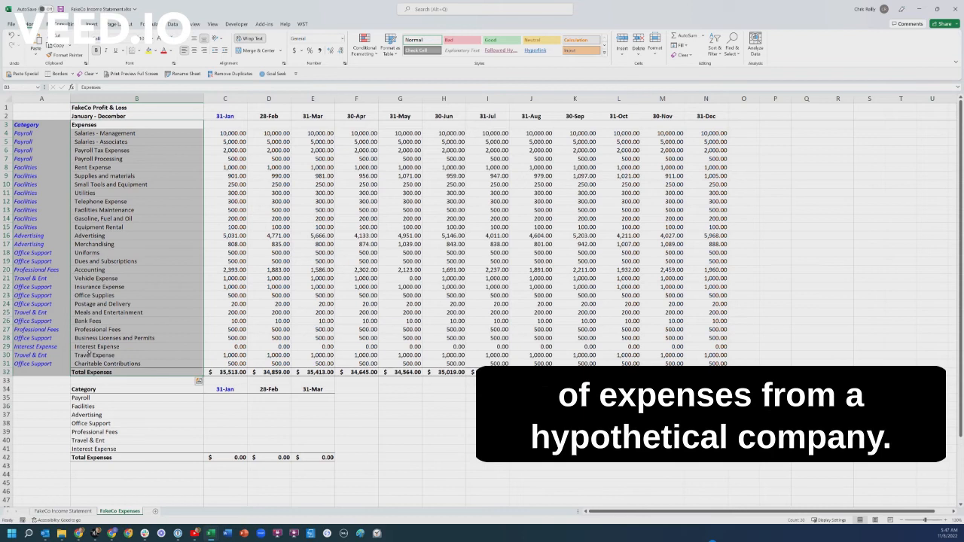
# - Enter =SUMIFS(C$2:C$32,$A$2:$A$32,$B35) in C35, the 31-Jan Payroll cell of the category summary
pyautogui.moveTo(27, 124); pyautogui.dragTo(32, 370)
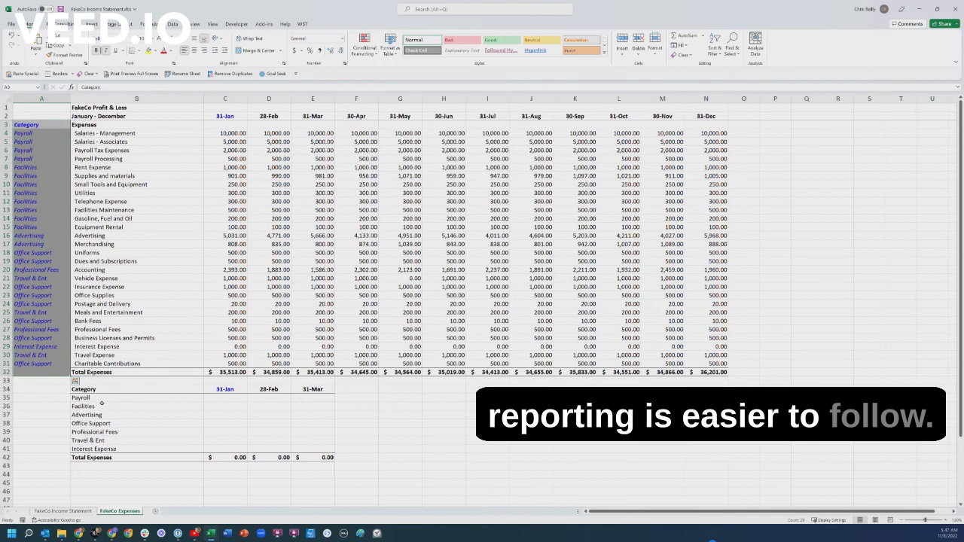
pyautogui.moveTo(100, 400); pyautogui.dragTo(97, 450)
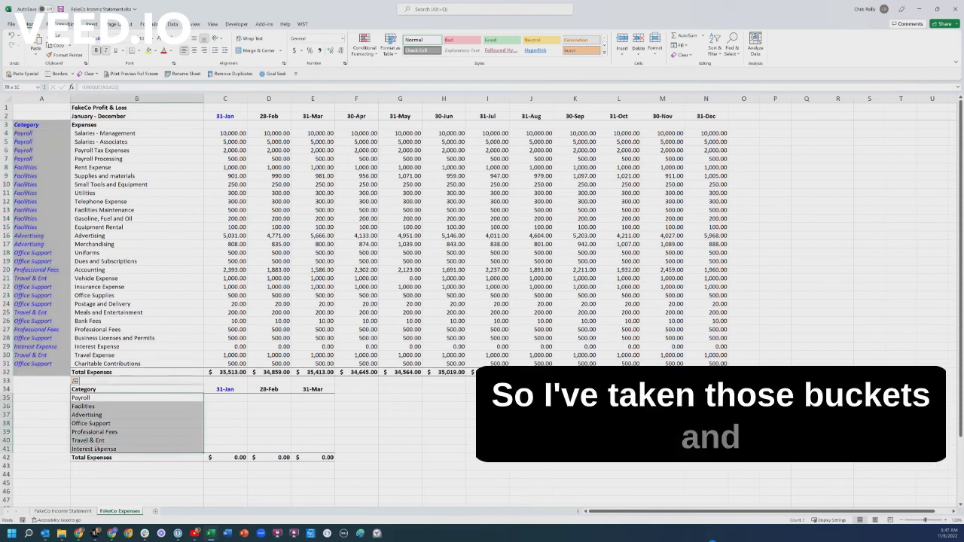
pyautogui.click(225, 398)
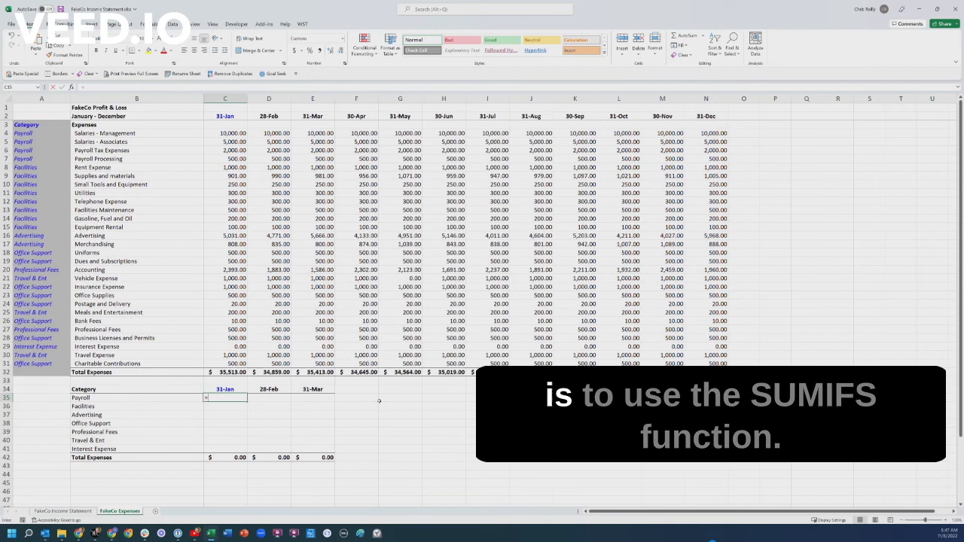
pyautogui.write('=SUMIFS(')
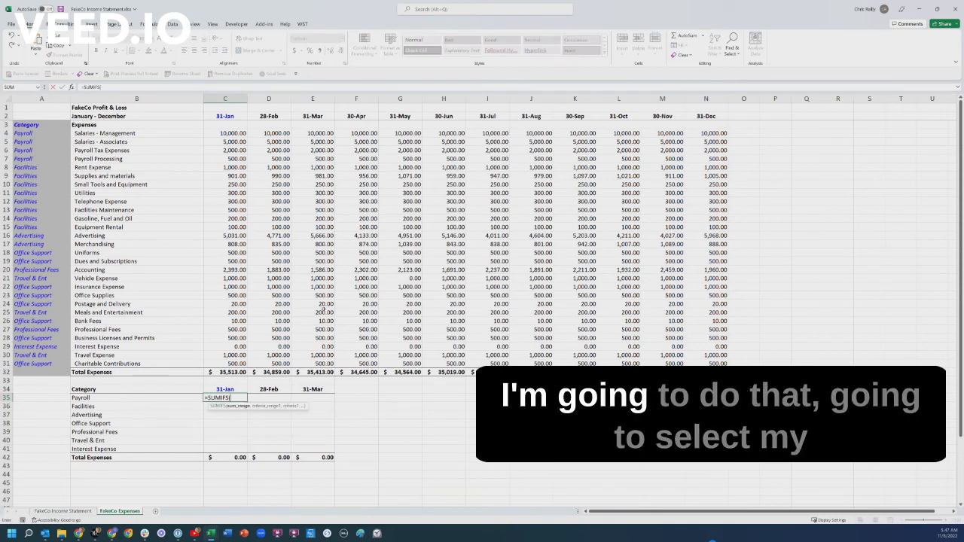
pyautogui.moveTo(226, 116); pyautogui.dragTo(234, 372)
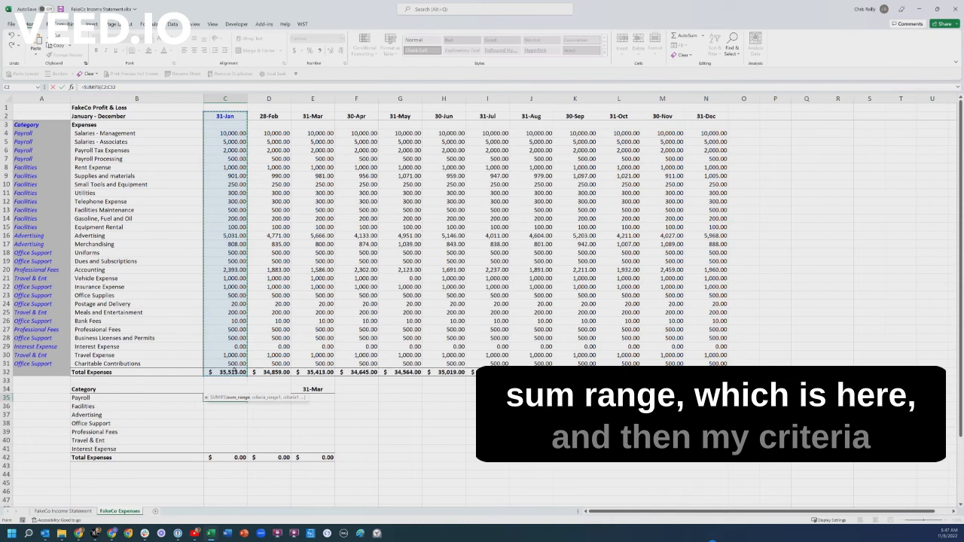
pyautogui.write(',')
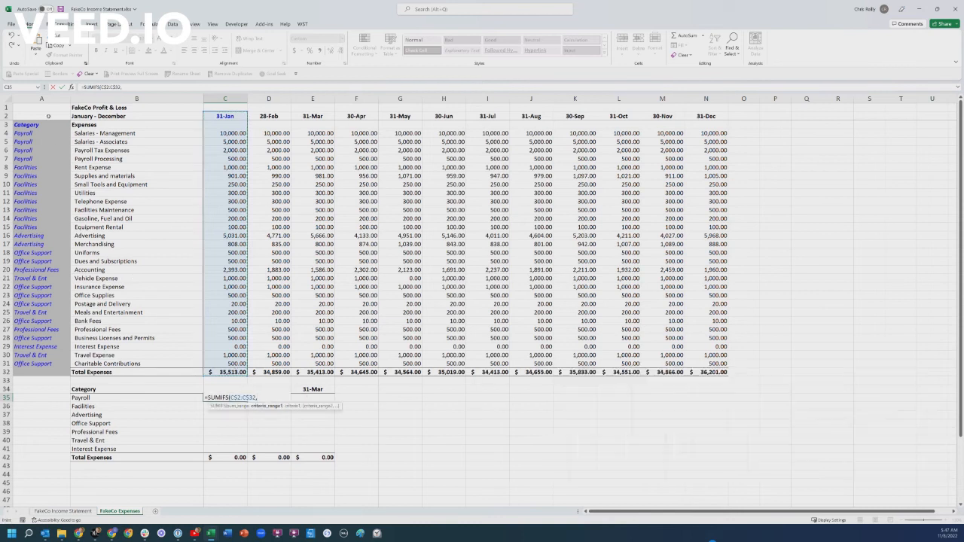
pyautogui.moveTo(41, 117); pyautogui.dragTo(39, 370)
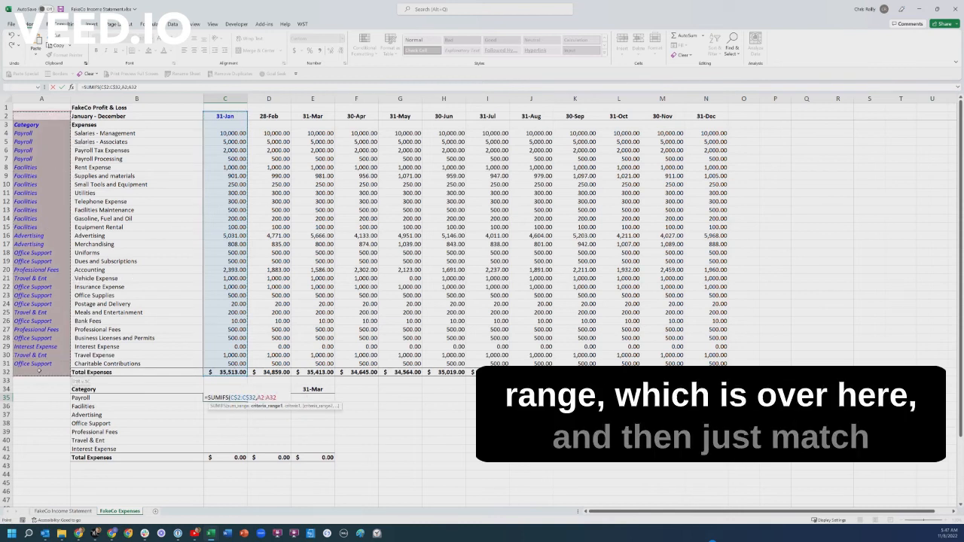
pyautogui.press('F4')
pyautogui.write(',')
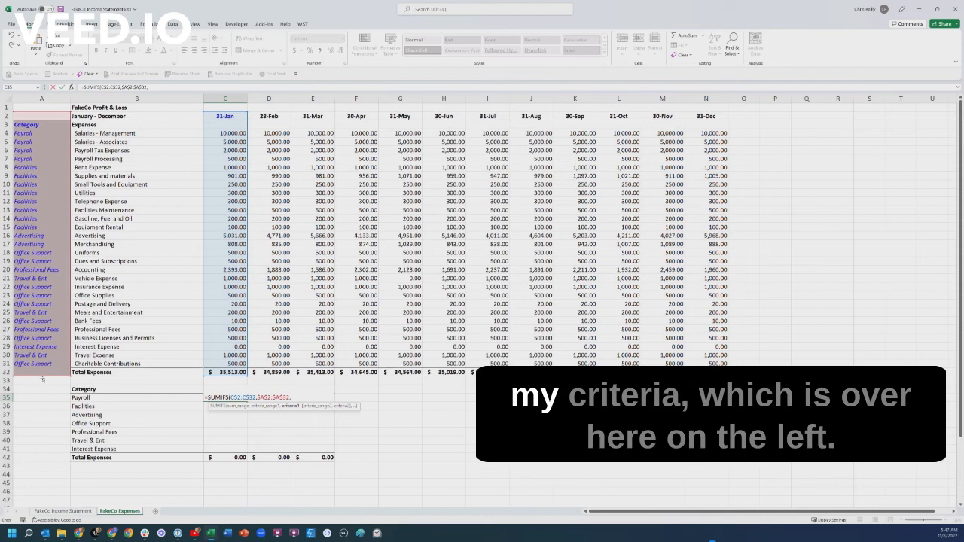
pyautogui.click(80, 398)
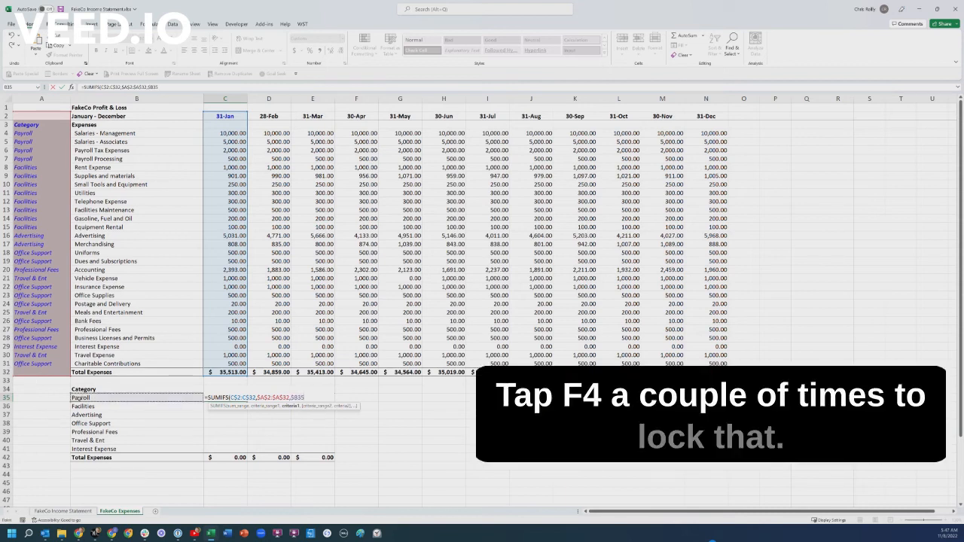
pyautogui.write(')')
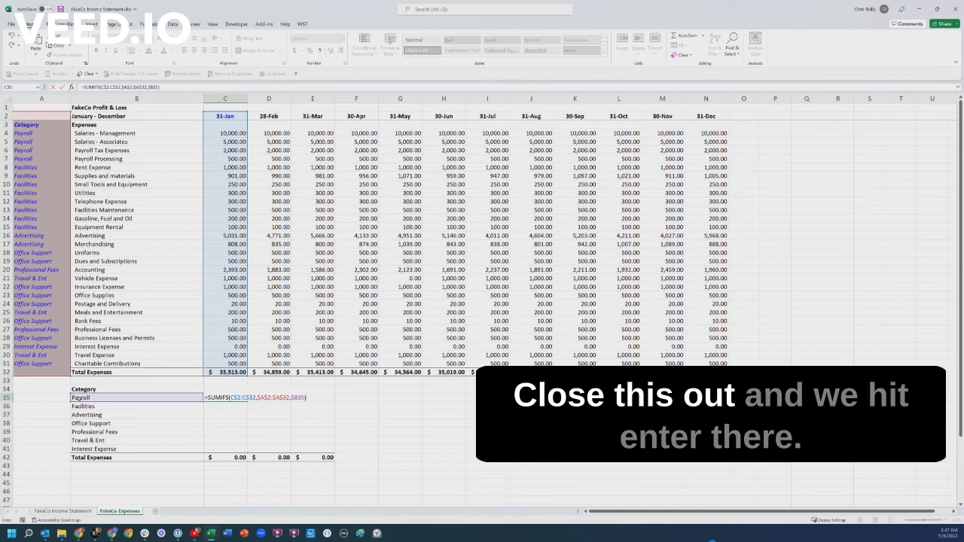
pyautogui.press('Return')
# - Fill the Payroll SUMIFS formula down to Interest Expense and across through the third month column, covering C35:E41
pyautogui.press('Up')
pyautogui.hotkey('shift', 'Down')
pyautogui.hotkey('shift', 'Down')
pyautogui.hotkey('shift', 'Down')
pyautogui.hotkey('shift', 'Down')
pyautogui.hotkey('shift', 'Down')
pyautogui.hotkey('shift', 'Down')
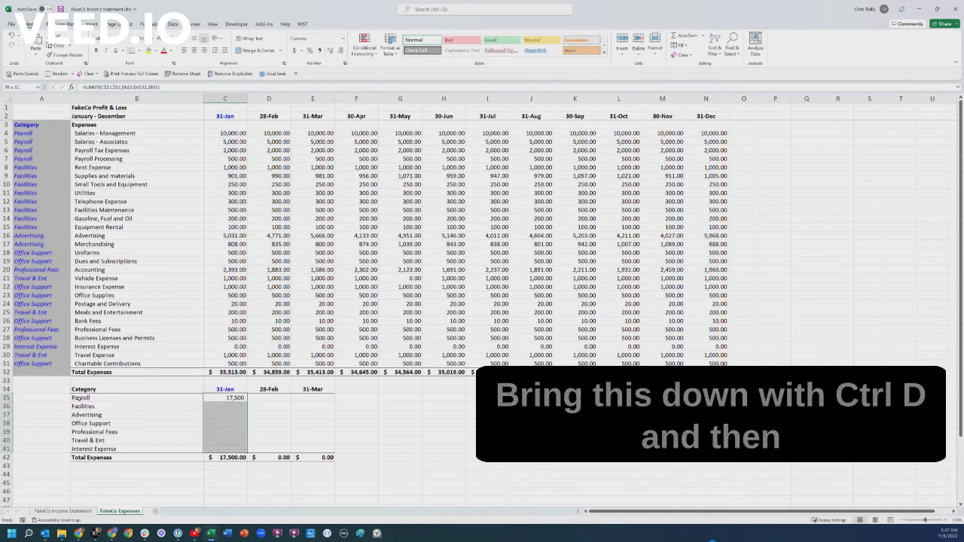
pyautogui.hotkey('ctrl', 'd')
pyautogui.hotkey('shift', 'Right')
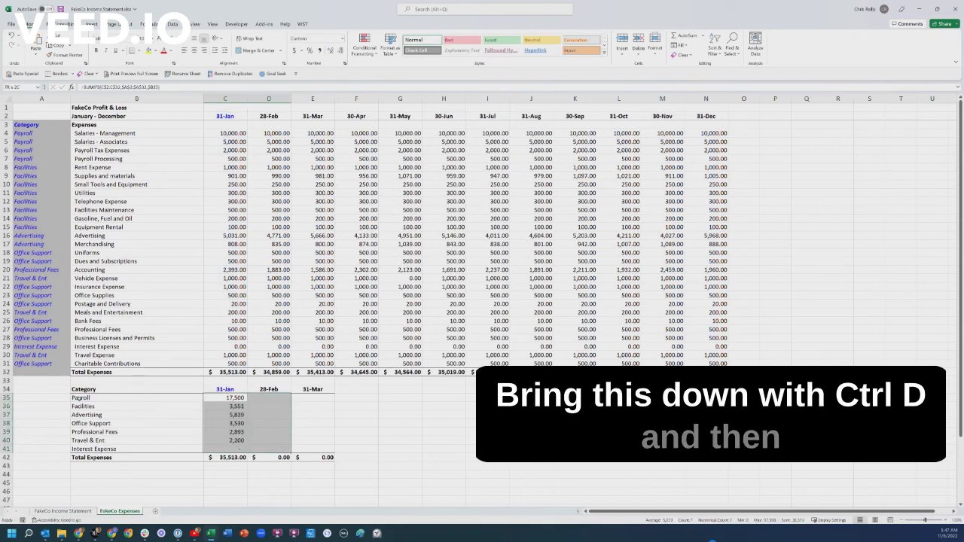
pyautogui.hotkey('shift', 'Right')
pyautogui.hotkey('ctrl', 'r')
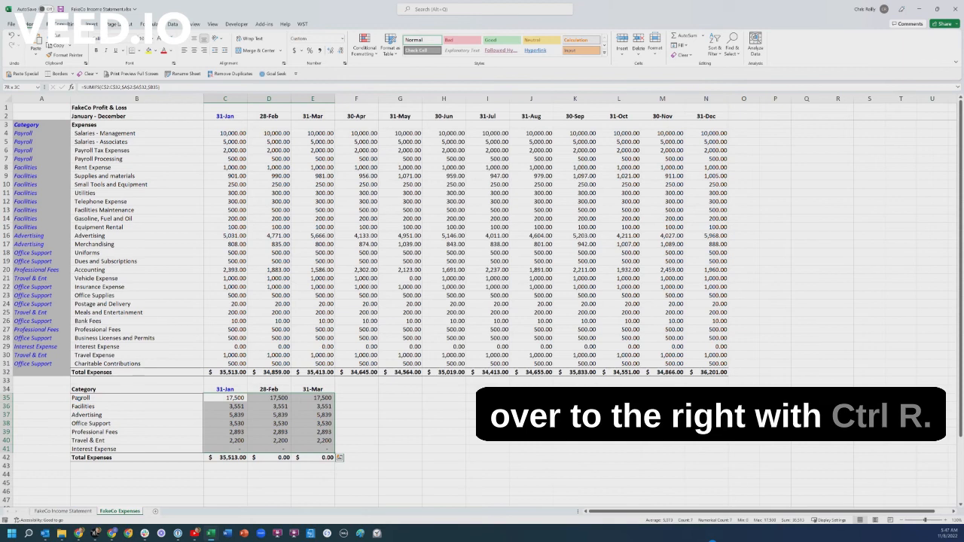
# - Compare the summary's Total Expenses for January, February and March with the totals in the main expense table
pyautogui.click(228, 460)
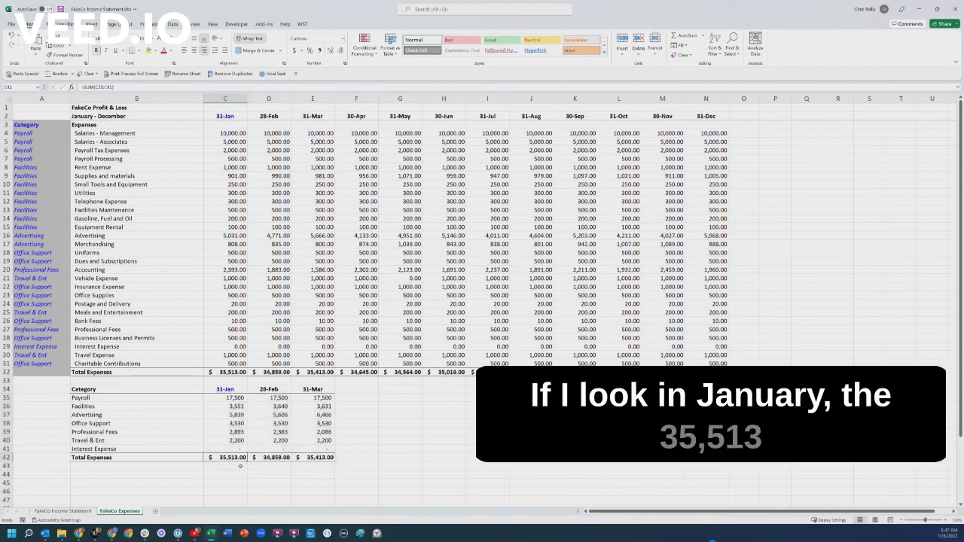
pyautogui.click(238, 372)
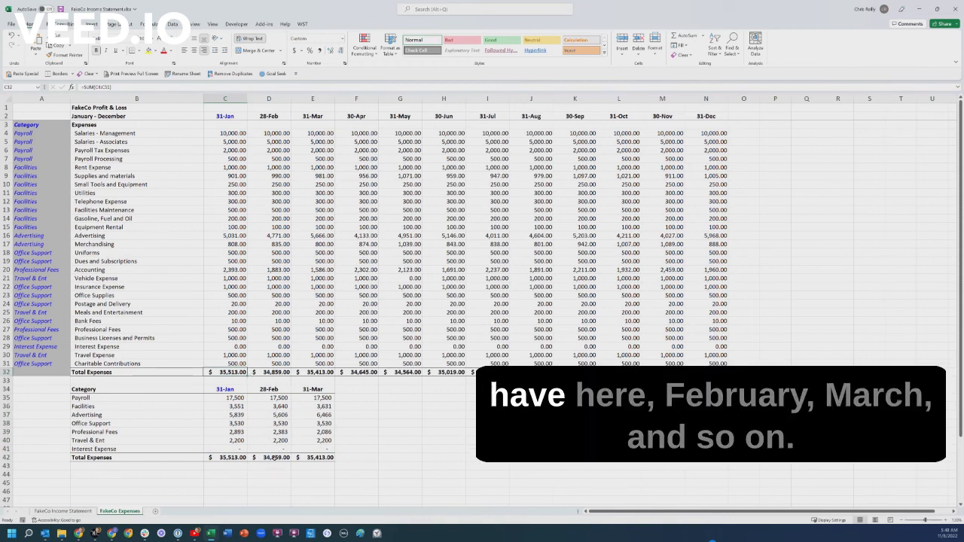
pyautogui.click(280, 457)
pyautogui.click(313, 458)
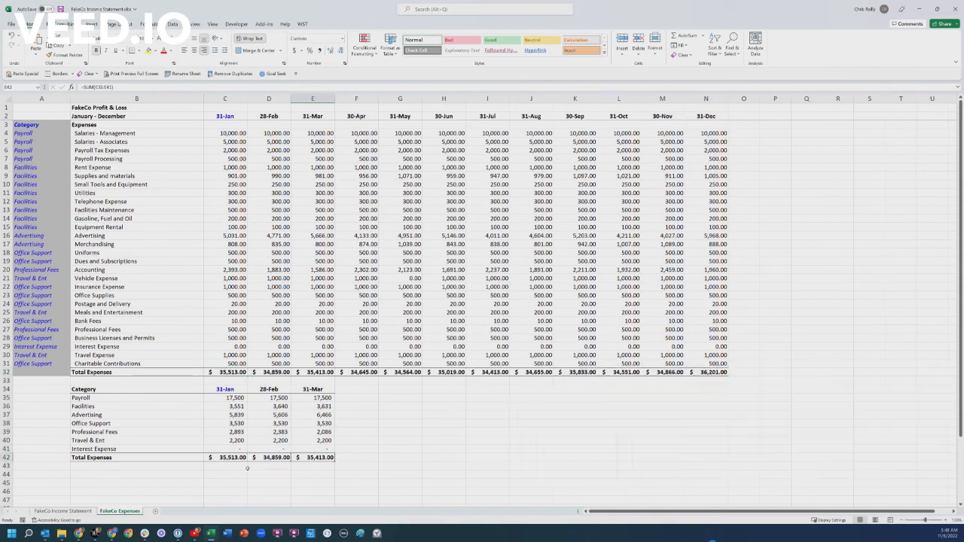
# - Review the ranges referenced by the SUMIFS formula in the January Payroll cell
pyautogui.click(229, 398)
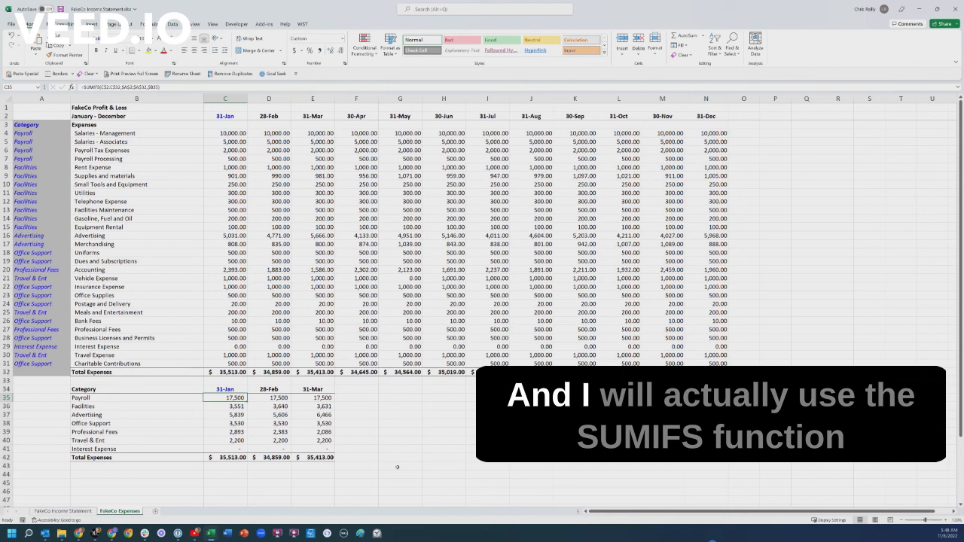
pyautogui.press('F2')
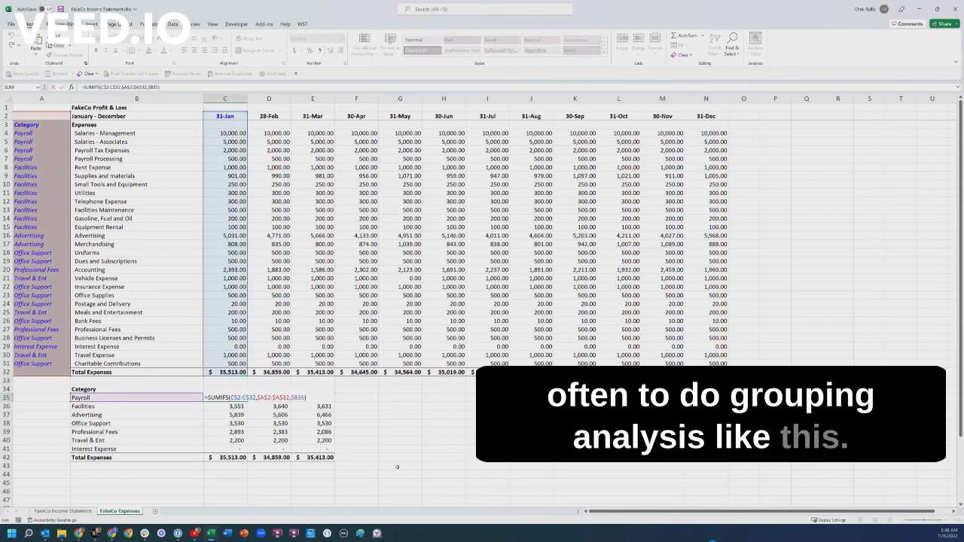
pyautogui.press('Escape')
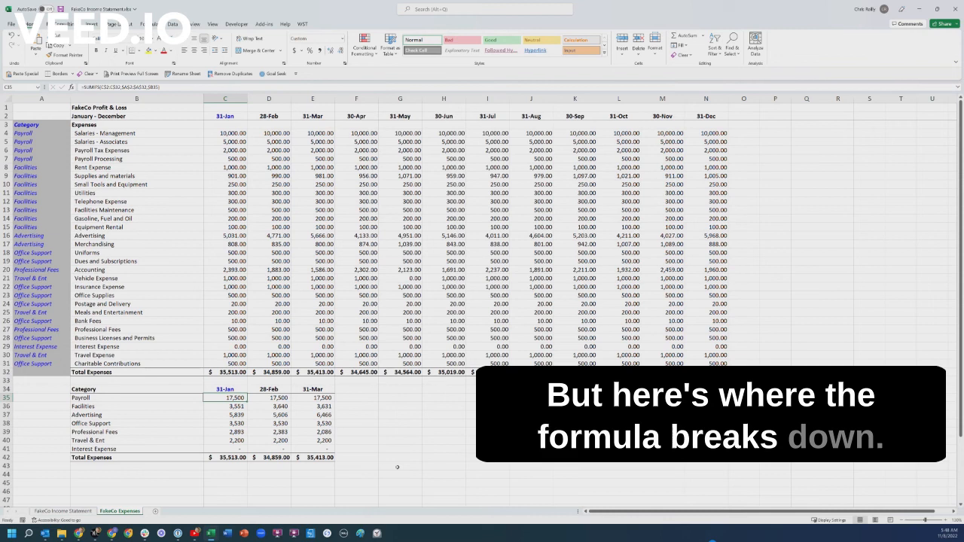
# - Set the first date header of the category summary, C34, to 4/30
pyautogui.press('Up')
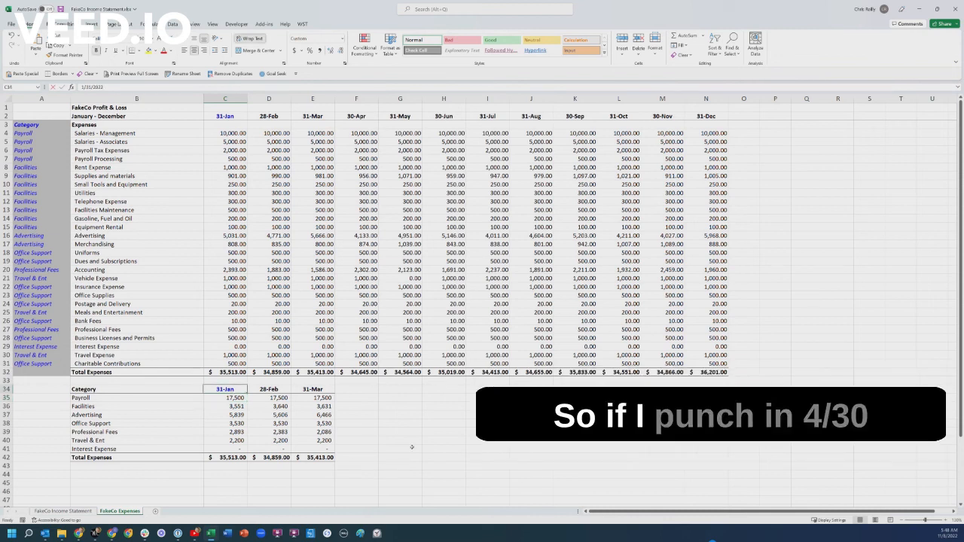
pyautogui.write('4/3')
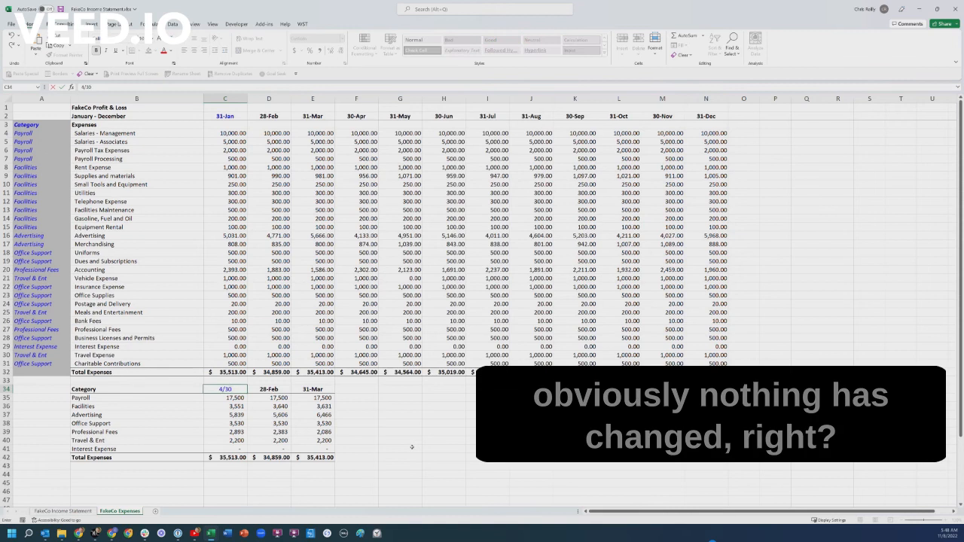
pyautogui.write('0')
pyautogui.press('Return')
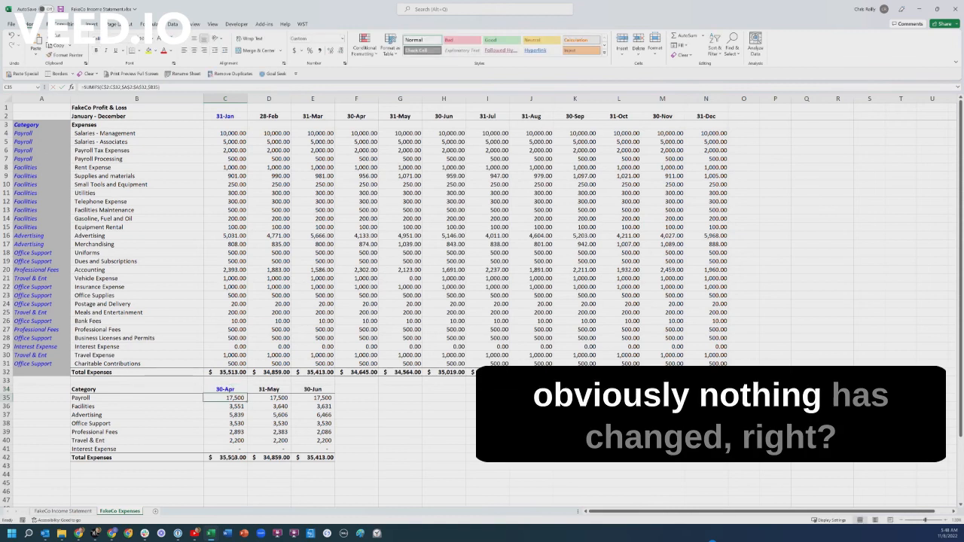
# - Check the first month's summary total and the ranges its Payroll SUMIFS formula references
pyautogui.click(231, 458)
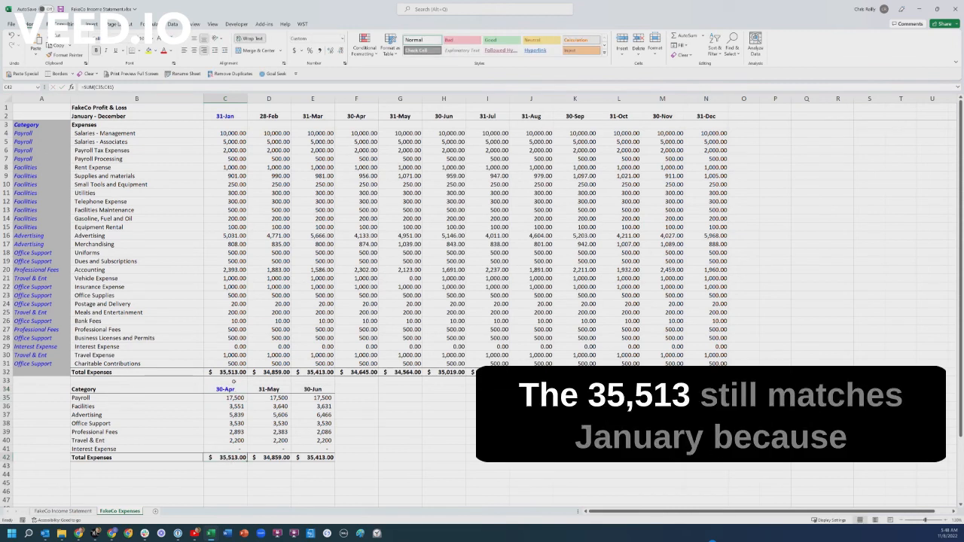
pyautogui.click(239, 398)
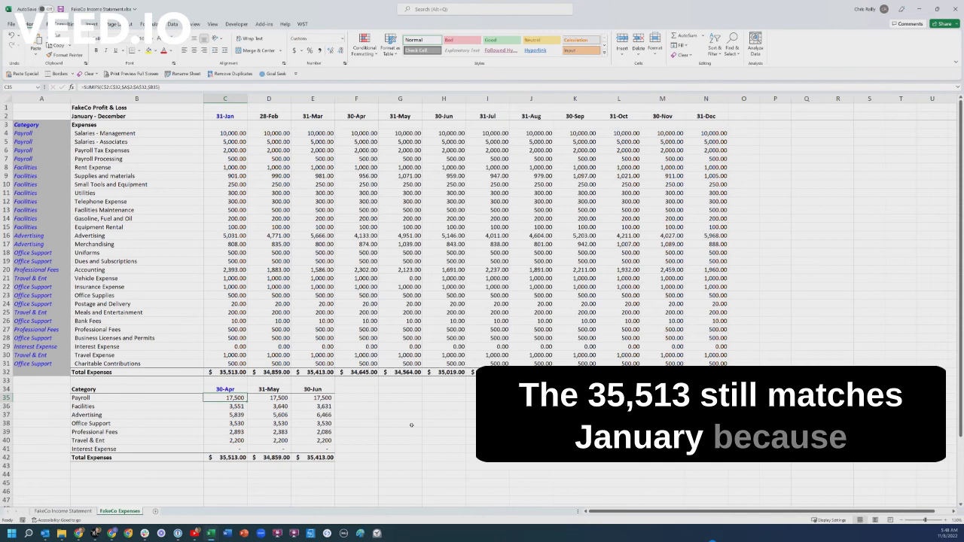
pyautogui.press('F2')
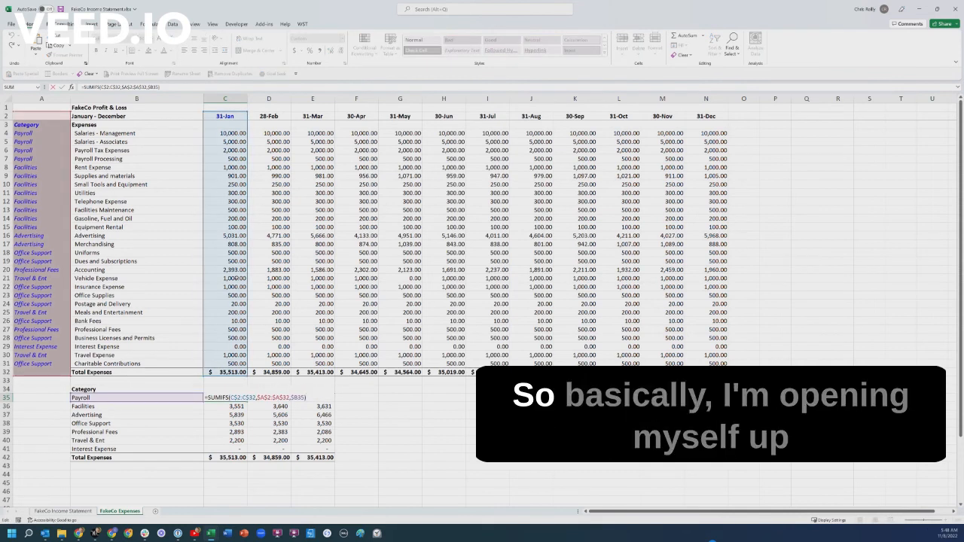
pyautogui.press('Escape')
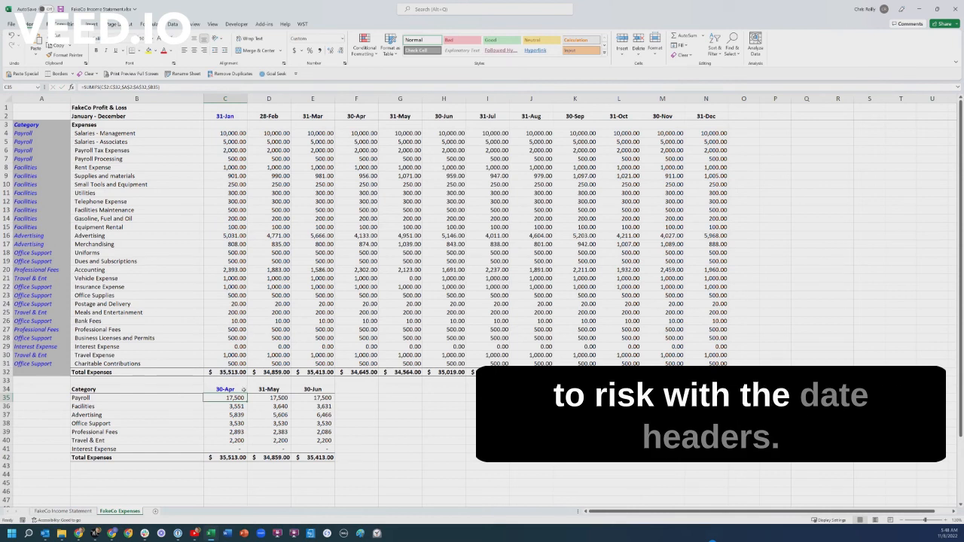
# - Set the summary's first date header in C34 back to 1/31
pyautogui.click(242, 390)
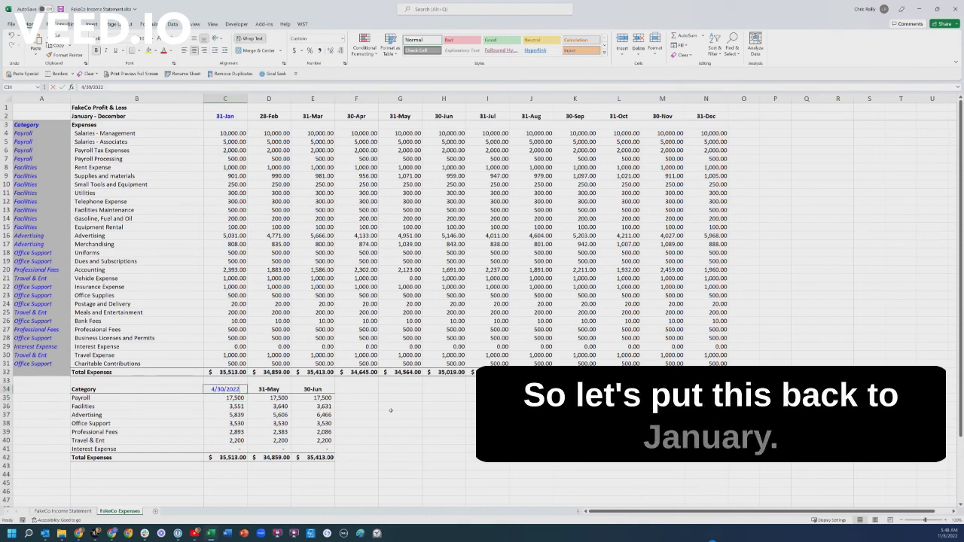
pyautogui.write('1/31')
pyautogui.press('Return')
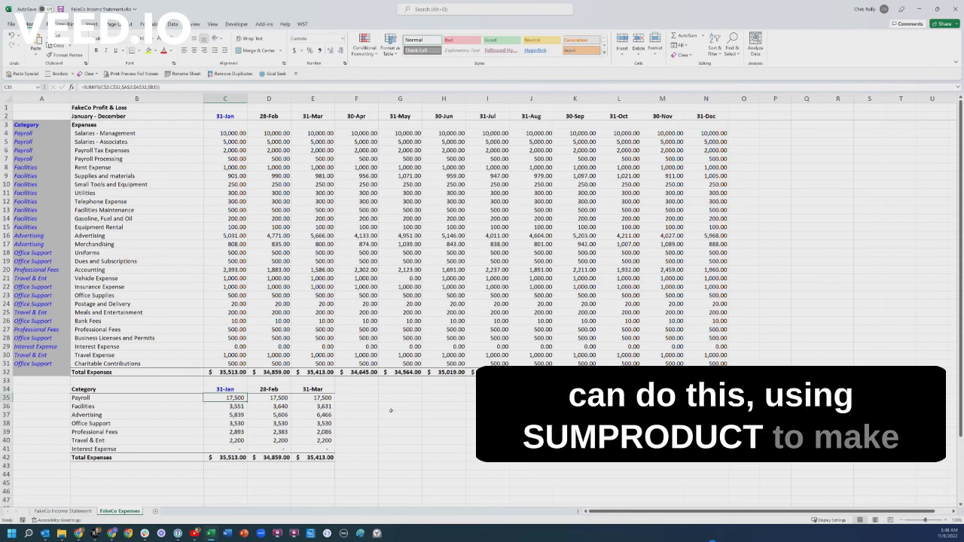
# - Clear the SUMIFS formulas from all categories and months in the summary, C35:E41
pyautogui.hotkey('shift', 'Right')
pyautogui.hotkey('shift', 'Right')
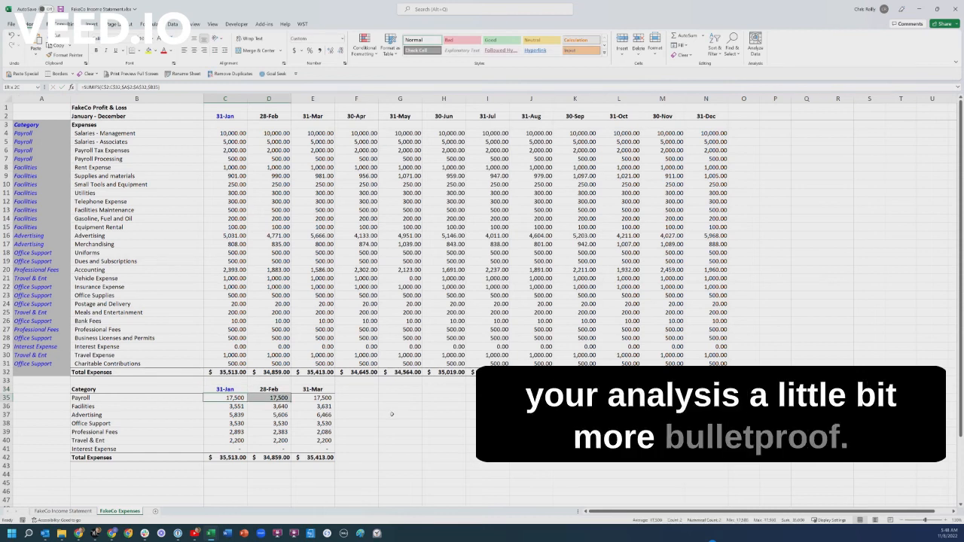
pyautogui.hotkey('shift', 'Down')
pyautogui.hotkey('shift', 'Down')
pyautogui.hotkey('shift', 'Down')
pyautogui.hotkey('shift', 'Down')
pyautogui.hotkey('shift', 'Down')
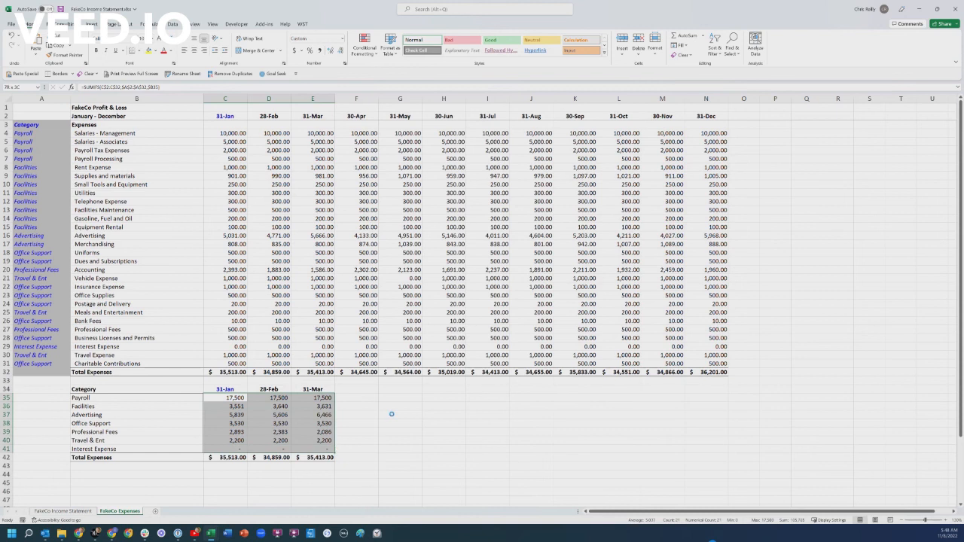
pyautogui.press('Delete')
# - Start a SUMPRODUCT formula in C35 with the locked array $C$2:$N$32, multiplied by a further condition
pyautogui.write('=')
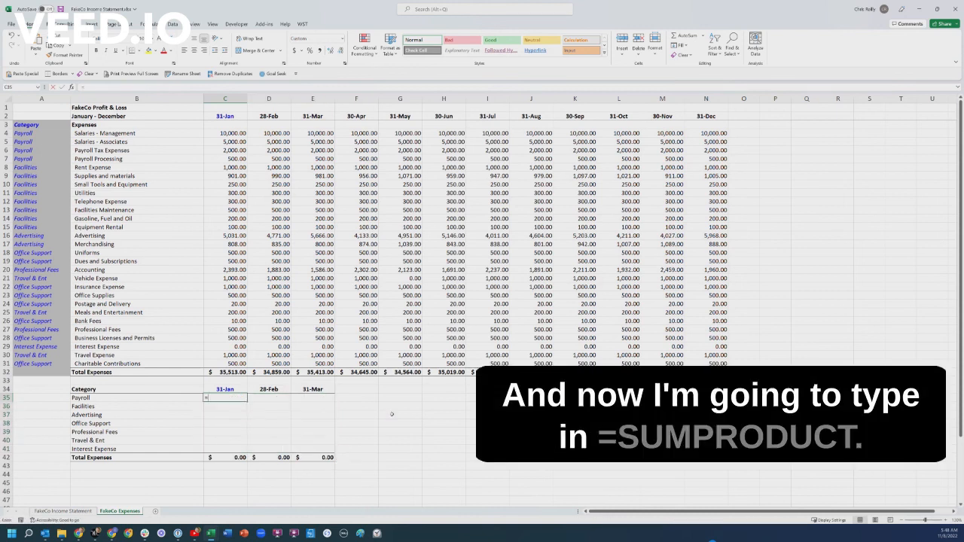
pyautogui.write('SUMPRODUCT(')
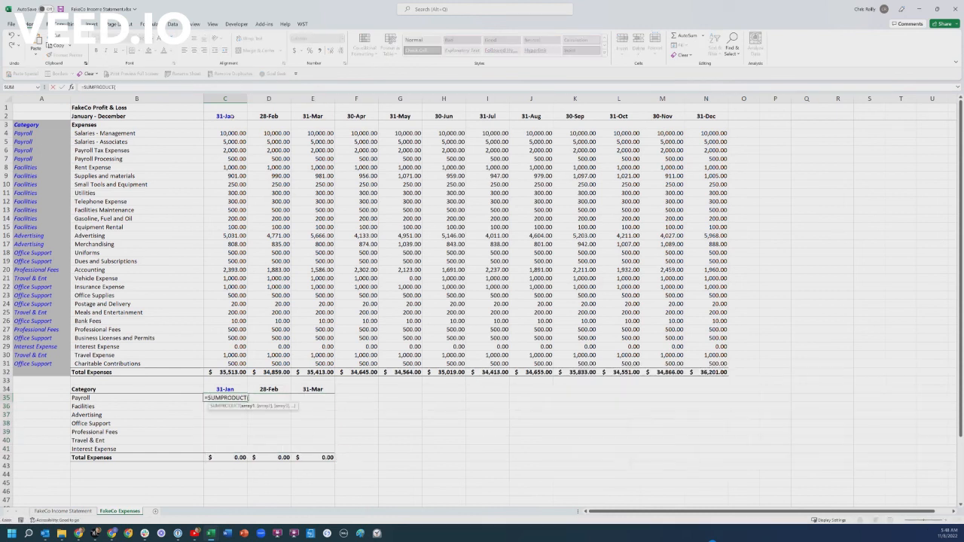
pyautogui.moveTo(225, 116); pyautogui.dragTo(725, 372)
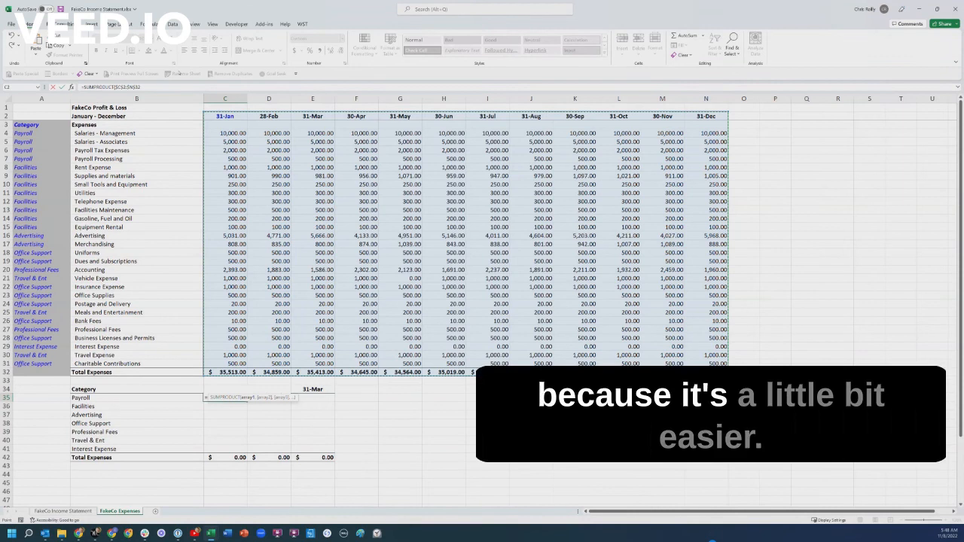
pyautogui.write('*')
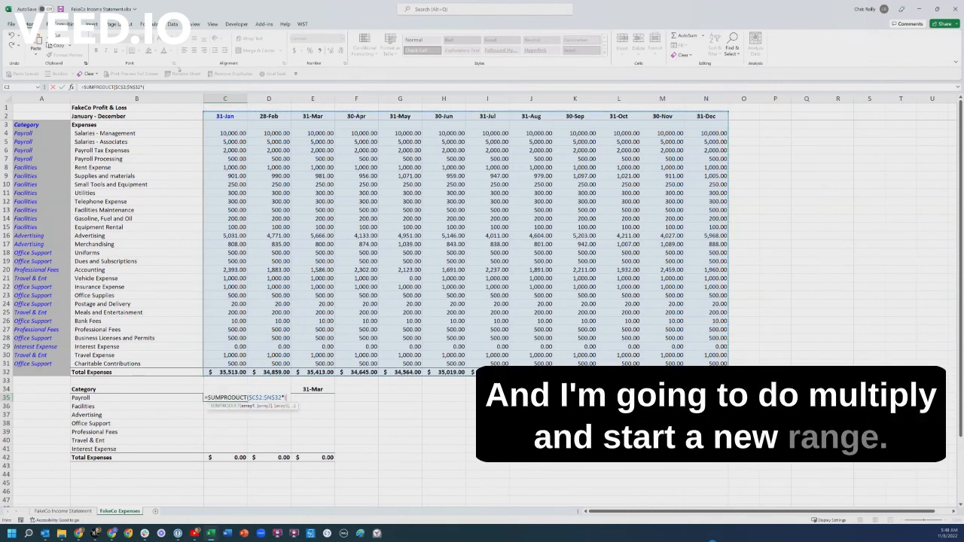
# - Add the date condition ($C$2:$N$2=C$34) to the SUMPRODUCT formula, keeping only the row of C34 locked
pyautogui.write('(')
pyautogui.moveTo(225, 116); pyautogui.dragTo(708, 118)
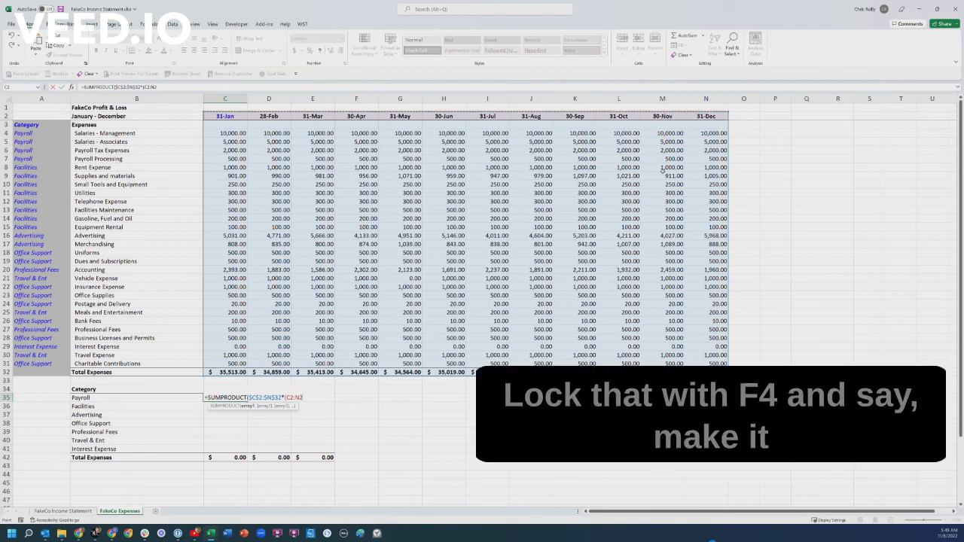
pyautogui.press('F4')
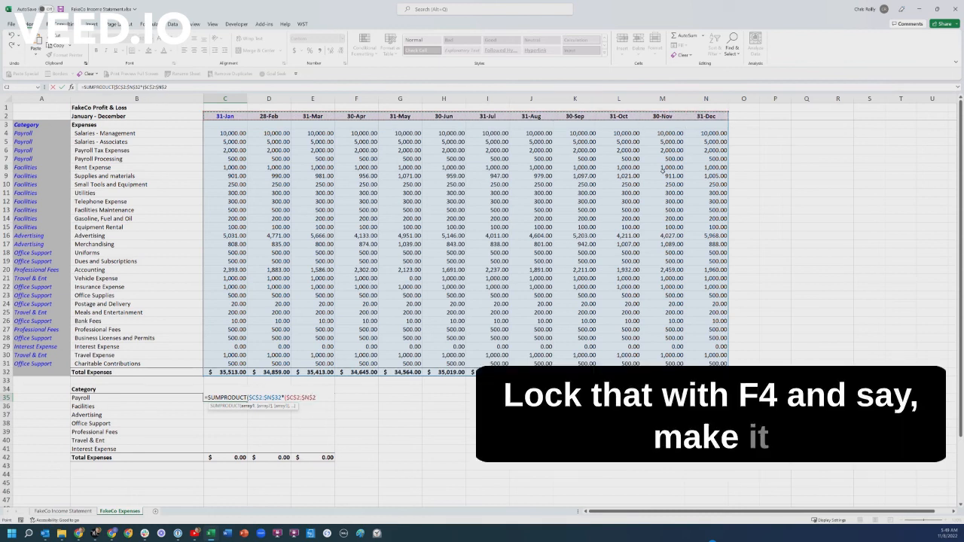
pyautogui.write('=')
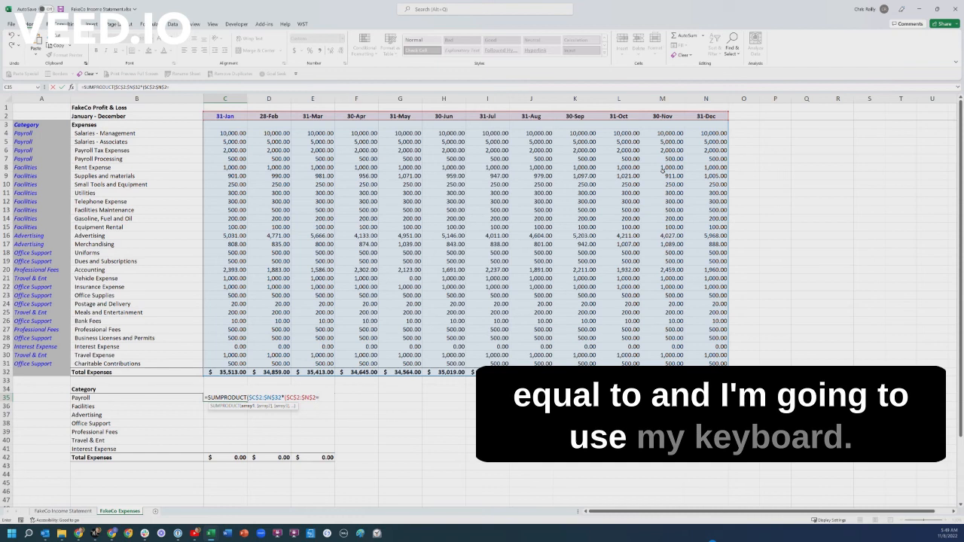
pyautogui.press('Up')
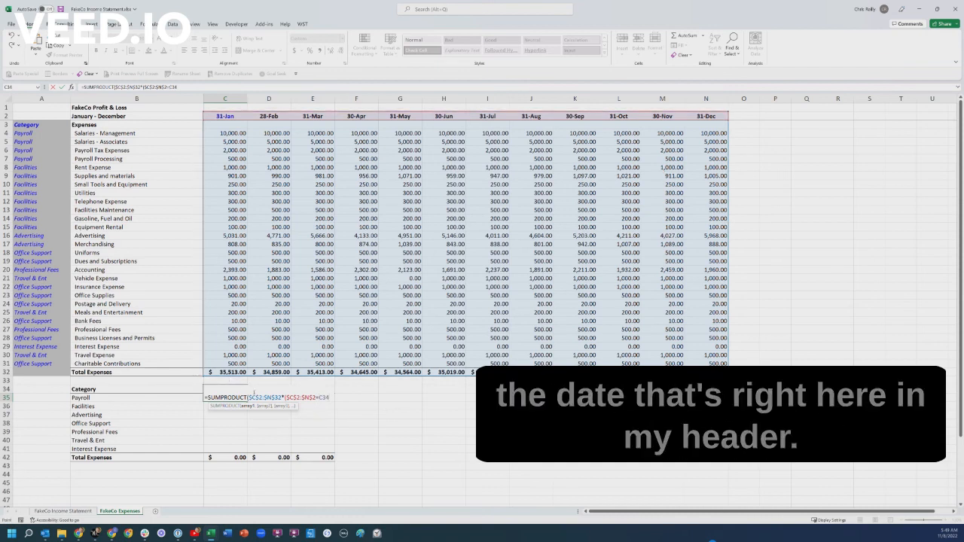
pyautogui.press('F4')
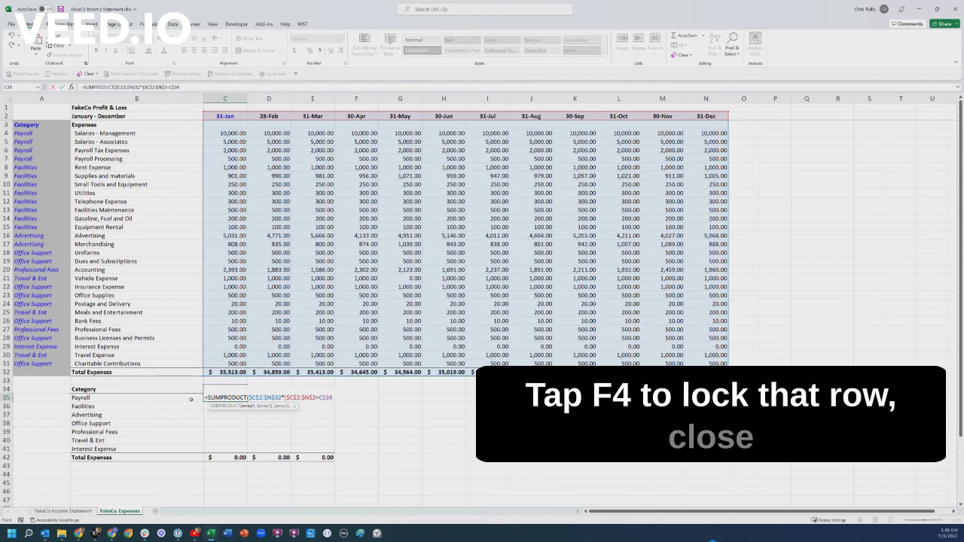
pyautogui.write(')*')
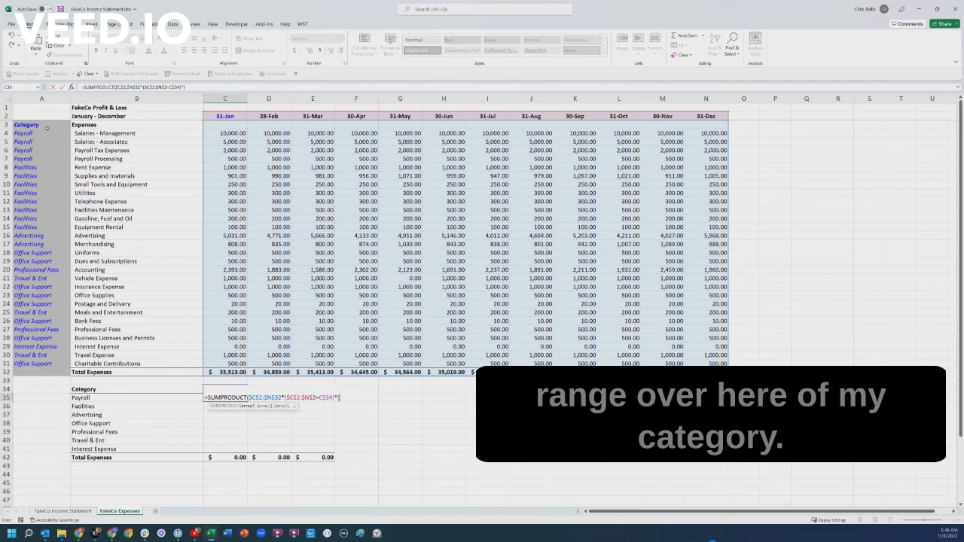
# - Add the category condition ($A$2:$A$32=$B35), keeping only column B locked in the criterion, and enter the completed SUMPRODUCT formula
pyautogui.write('(')
pyautogui.moveTo(41, 115); pyautogui.dragTo(60, 376)
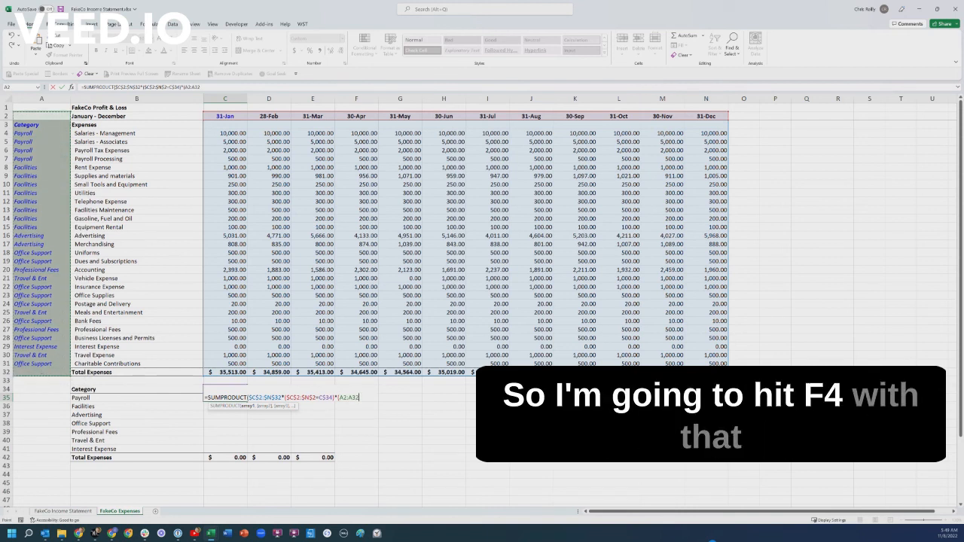
pyautogui.write('=')
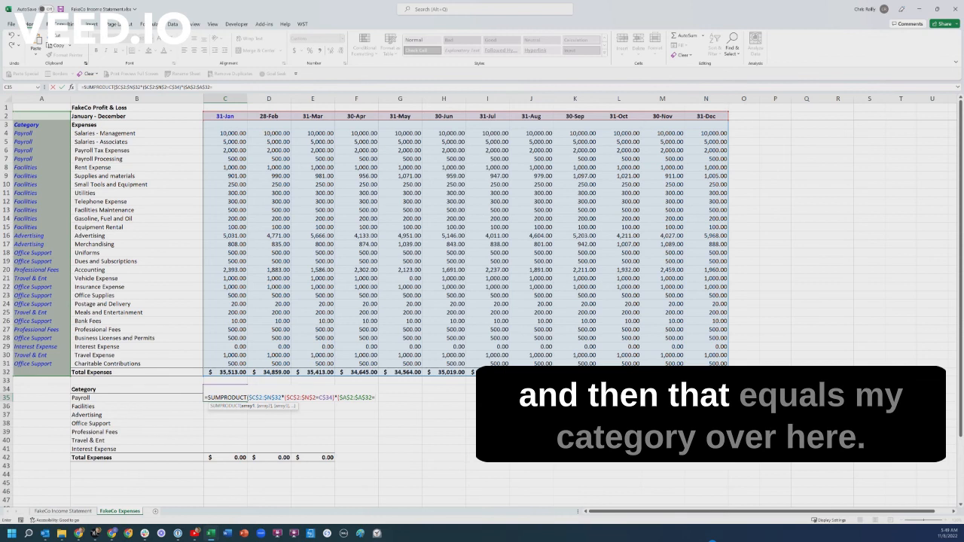
pyautogui.click(83, 398)
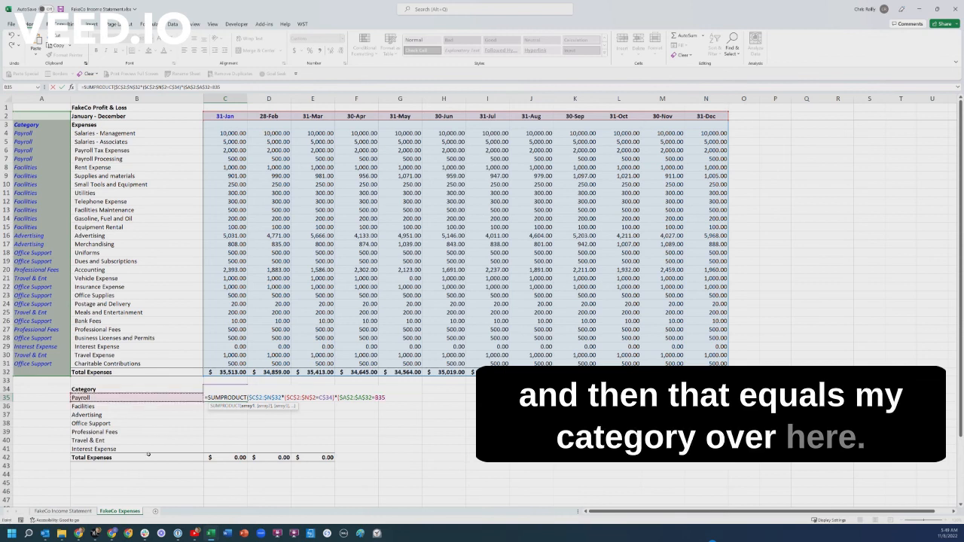
pyautogui.press('F4')
pyautogui.press('F4')
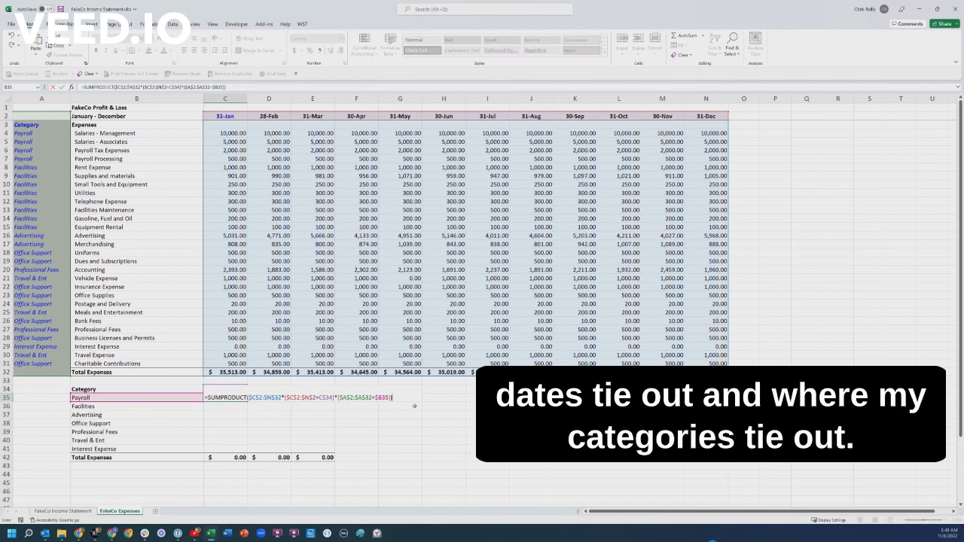
pyautogui.press('Return')
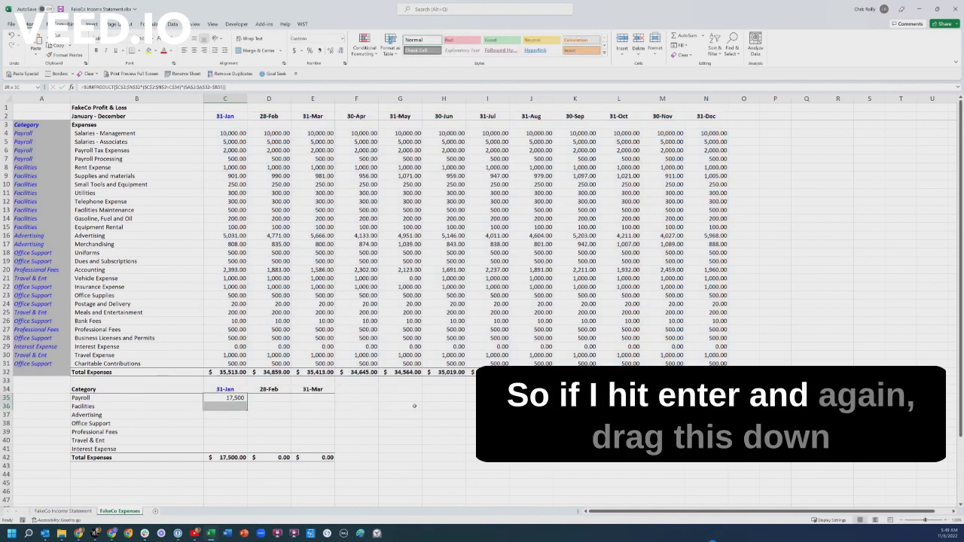
# - Fill the Payroll SUMPRODUCT formula down to Interest Expense and across to the third month, covering C35:E41
pyautogui.hotkey('shift', 'Down')
pyautogui.hotkey('shift', 'Down')
pyautogui.hotkey('shift', 'Down')
pyautogui.hotkey('shift', 'Down')
pyautogui.hotkey('shift', 'Down')
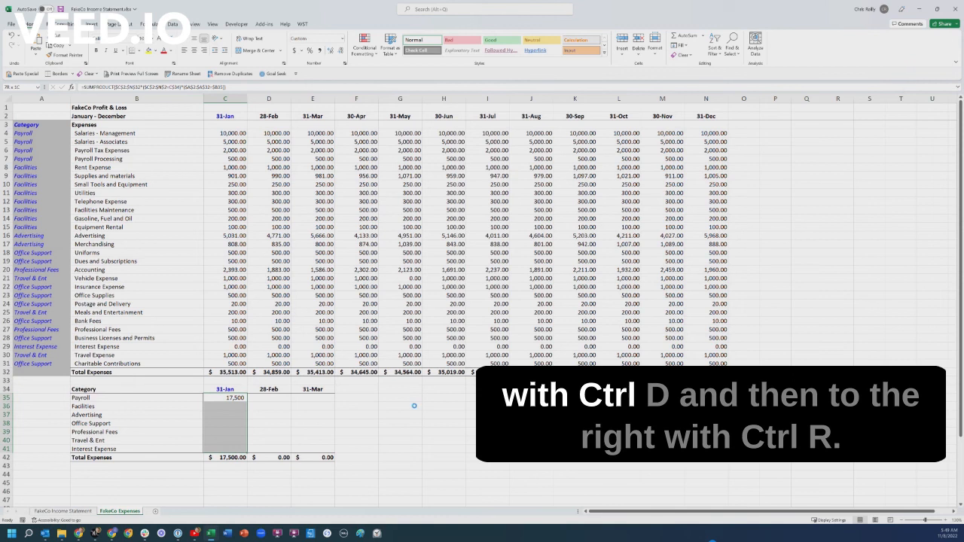
pyautogui.hotkey('shift', 'Right')
pyautogui.hotkey('shift', 'Right')
pyautogui.hotkey('ctrl', 'r')
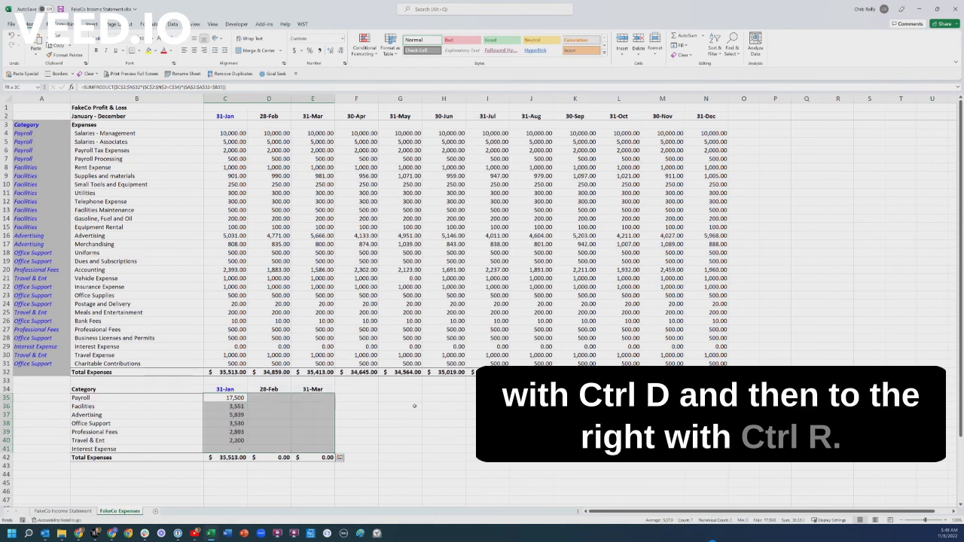
# - Check the summary's Total Expenses for January, February and March against the totals in row 32
pyautogui.click(226, 467)
pyautogui.click(269, 468)
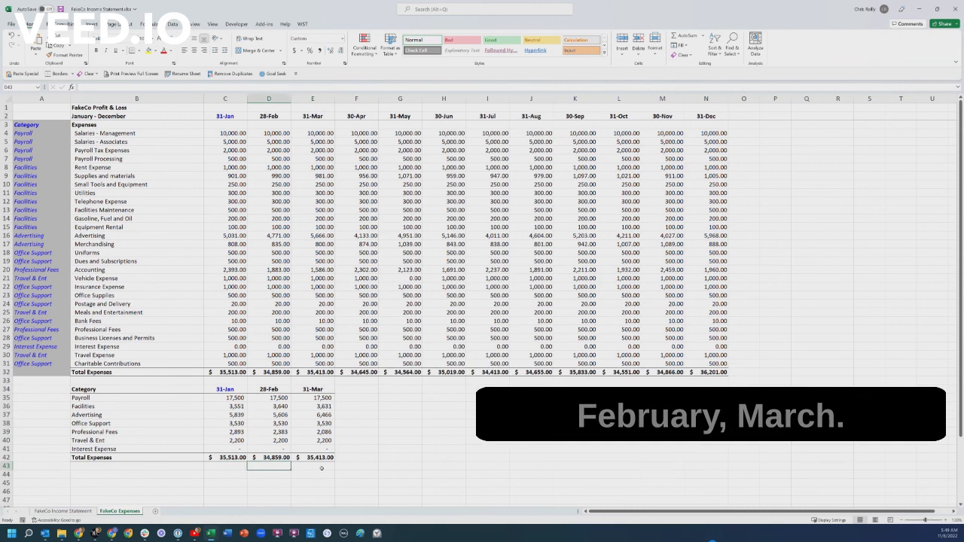
pyautogui.click(318, 473)
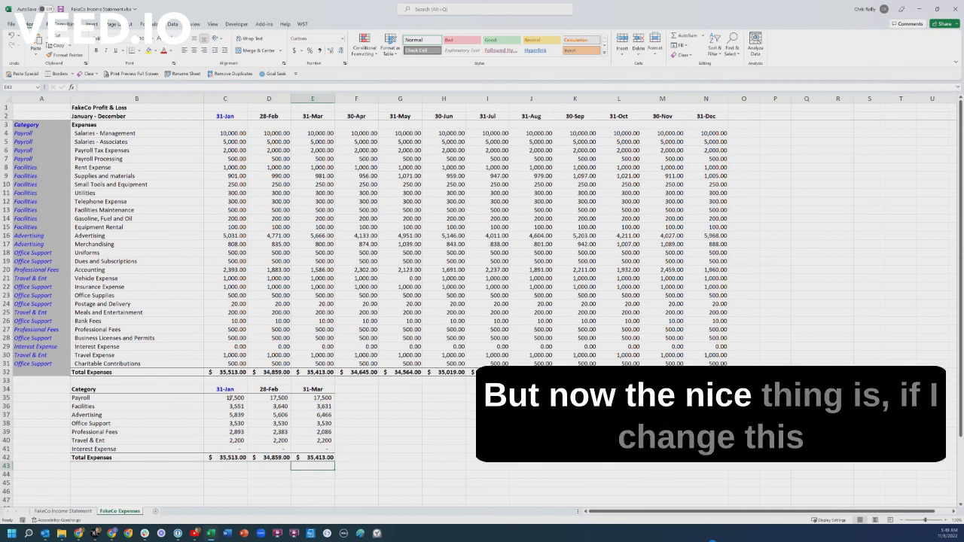
# - Set the summary's first date header in C34 to 4/30
pyautogui.click(225, 390)
pyautogui.write('4')
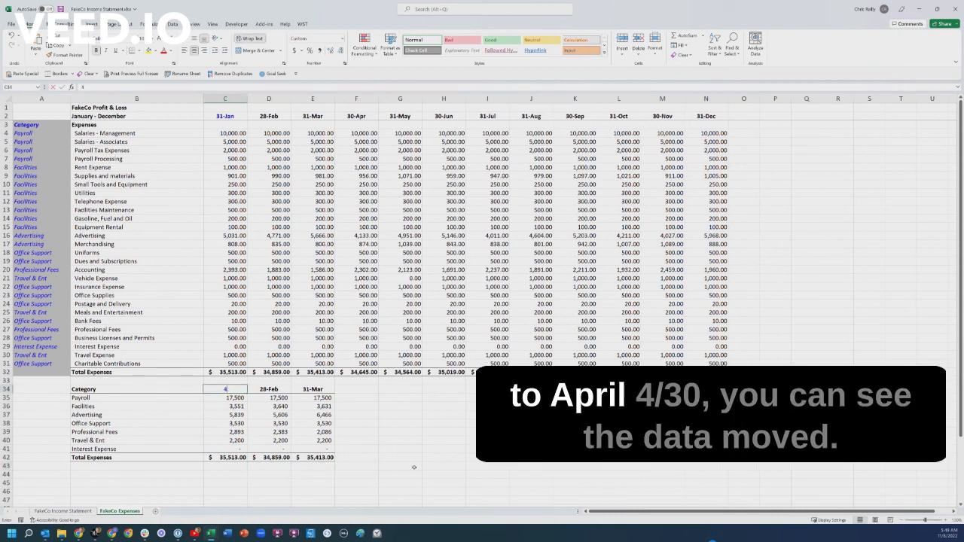
pyautogui.write('/30')
pyautogui.press('Return')
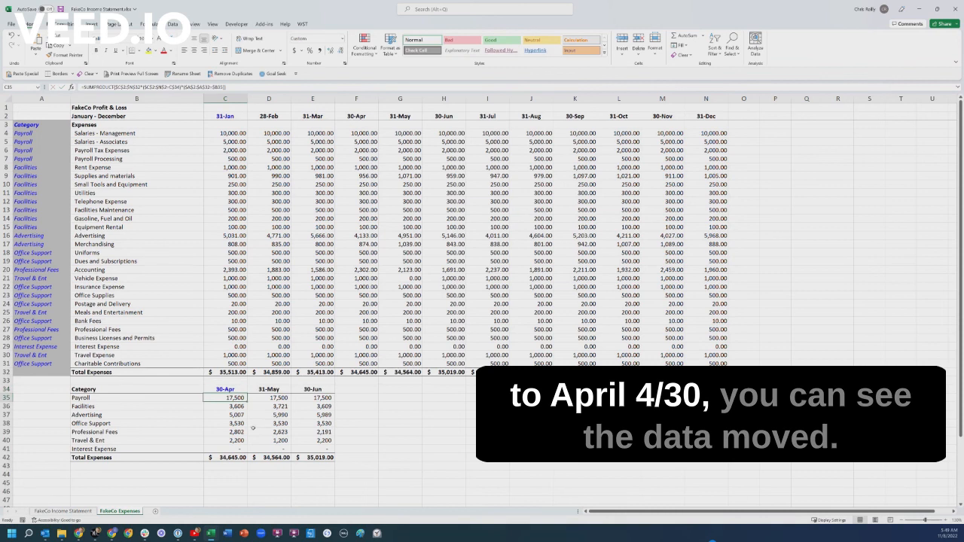
# - Compare the summary's April total with April's total in row 32, and inspect the ranges referenced by the Payroll SUMPRODUCT formula
pyautogui.click(230, 458)
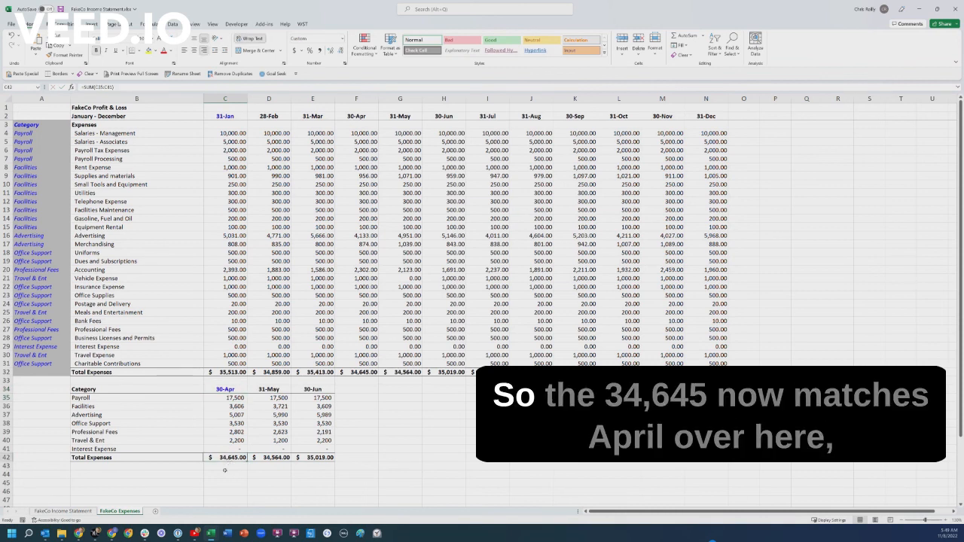
pyautogui.click(374, 379)
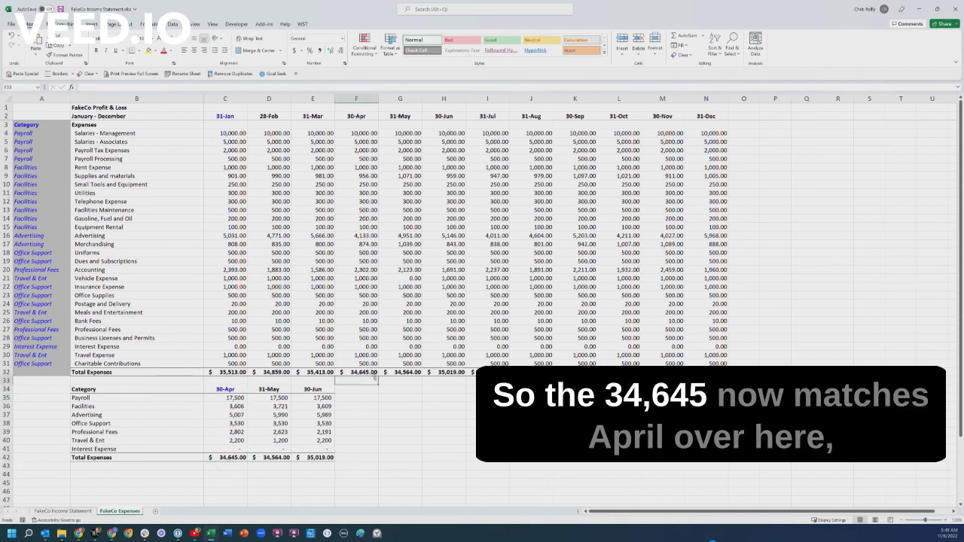
pyautogui.click(235, 398)
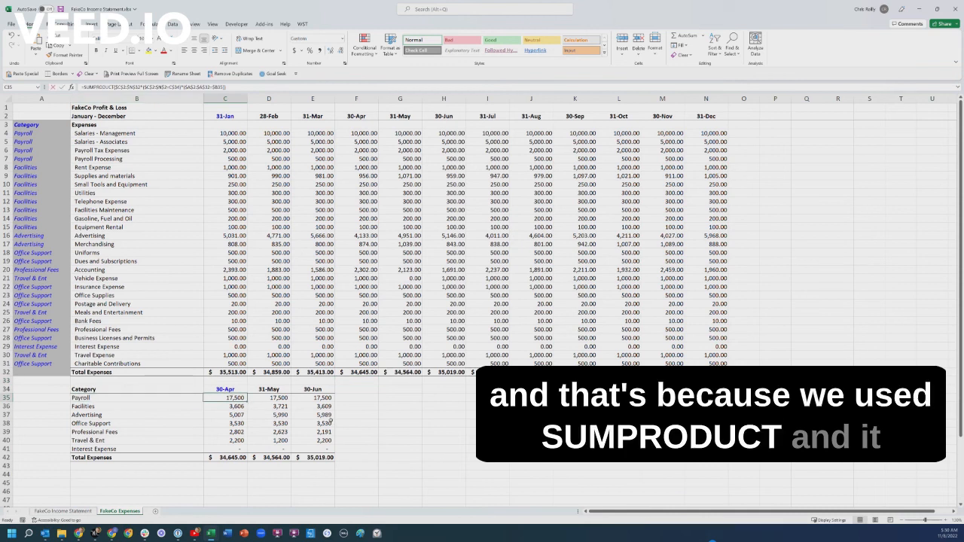
pyautogui.doubleClick(230, 398)
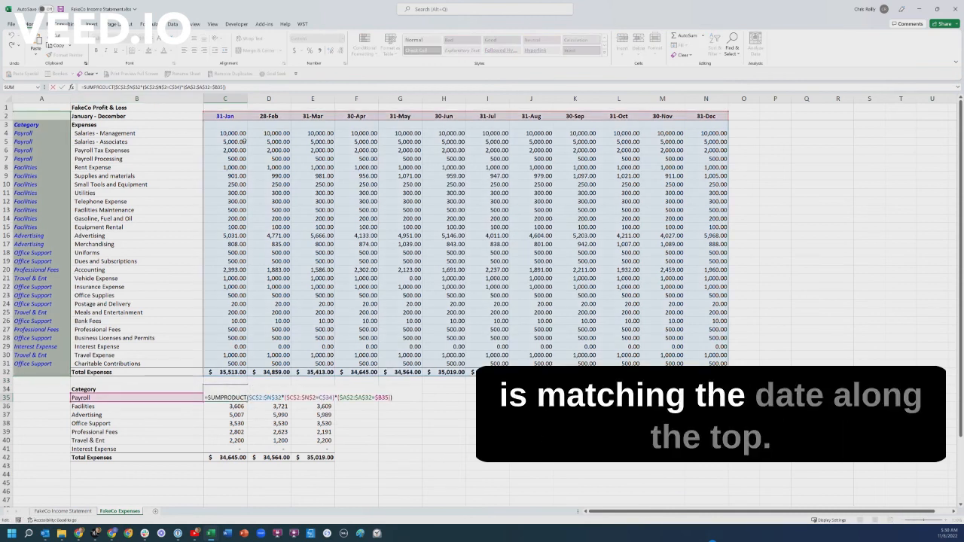
pyautogui.press('Escape')
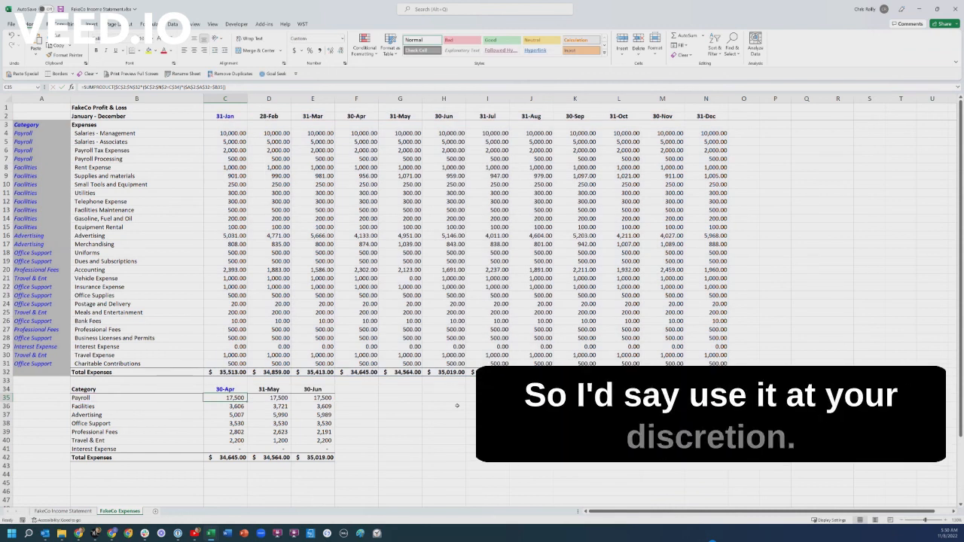
pyautogui.press('Up')
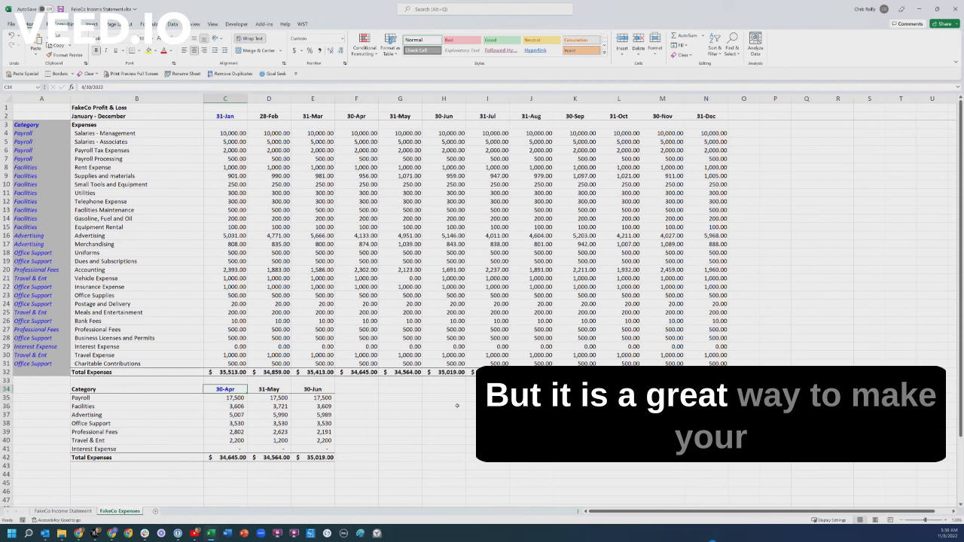